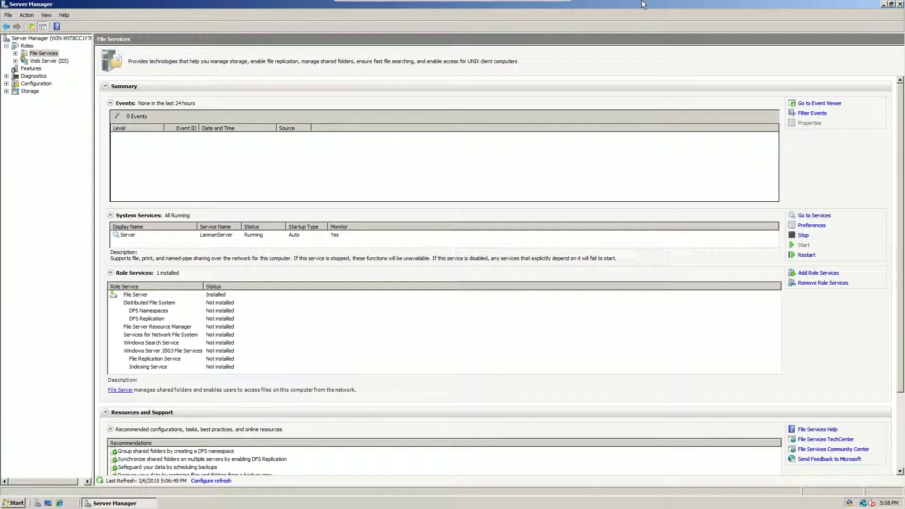
Start adding role services to the File Services role
{"action": "mouse_move", "coordinate": [580, 4]}
{"action": "left_click", "coordinate": [36, 55]}
{"action": "left_click", "coordinate": [47, 38]}
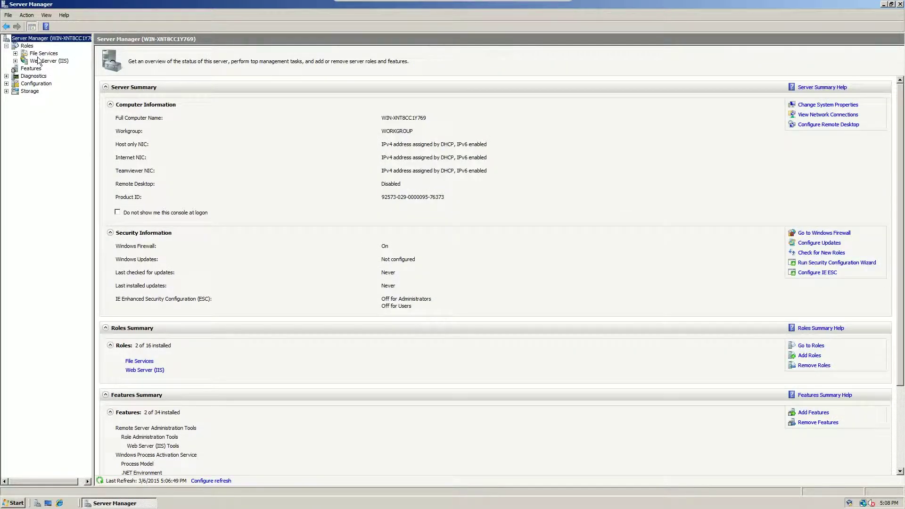
{"action": "left_click", "coordinate": [38, 54]}
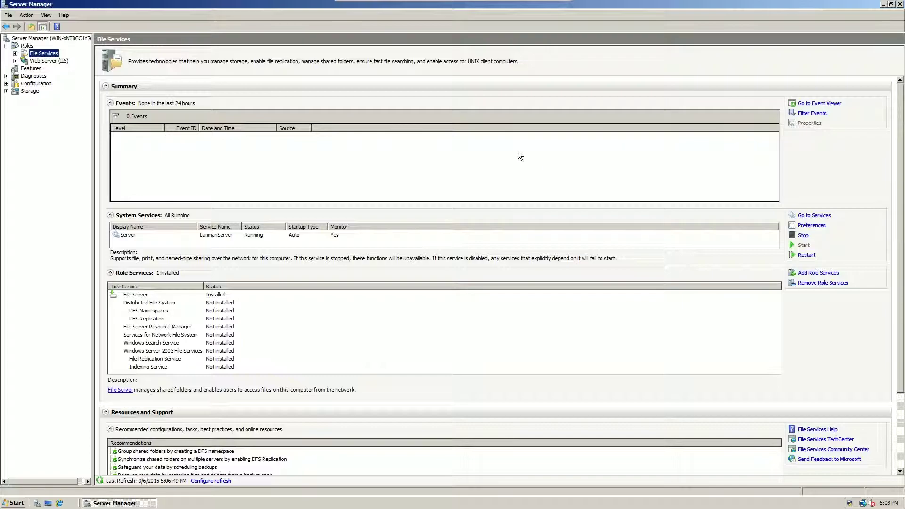
{"action": "left_click", "coordinate": [820, 275]}
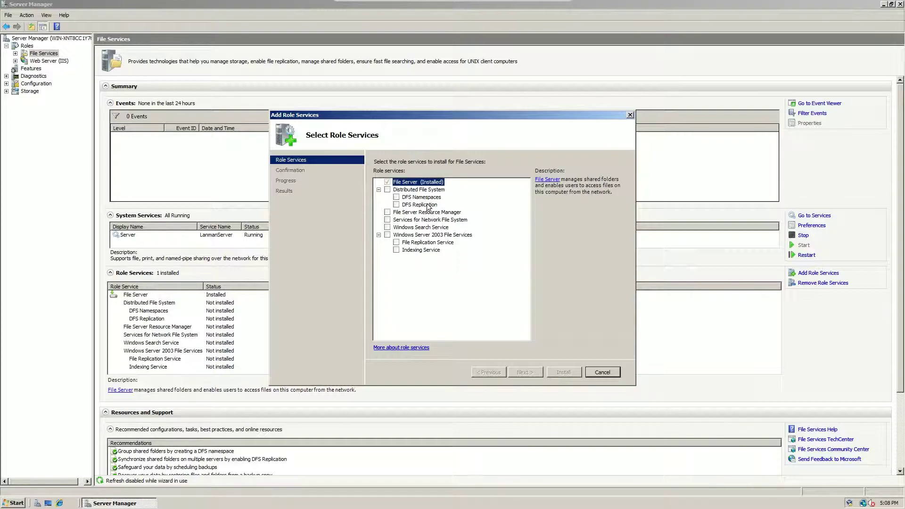
Choose Distributed File System, File Server Resource Manager, Services for Network File System and Windows Search Service as the role services to install
{"action": "left_click", "coordinate": [430, 236]}
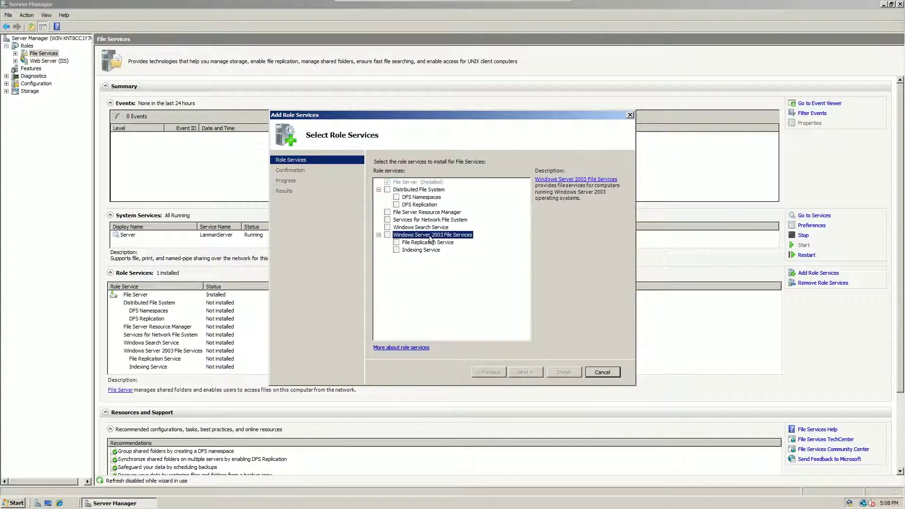
{"action": "left_click", "coordinate": [388, 189]}
{"action": "left_click", "coordinate": [388, 212]}
{"action": "left_click", "coordinate": [388, 220]}
{"action": "left_click", "coordinate": [388, 227]}
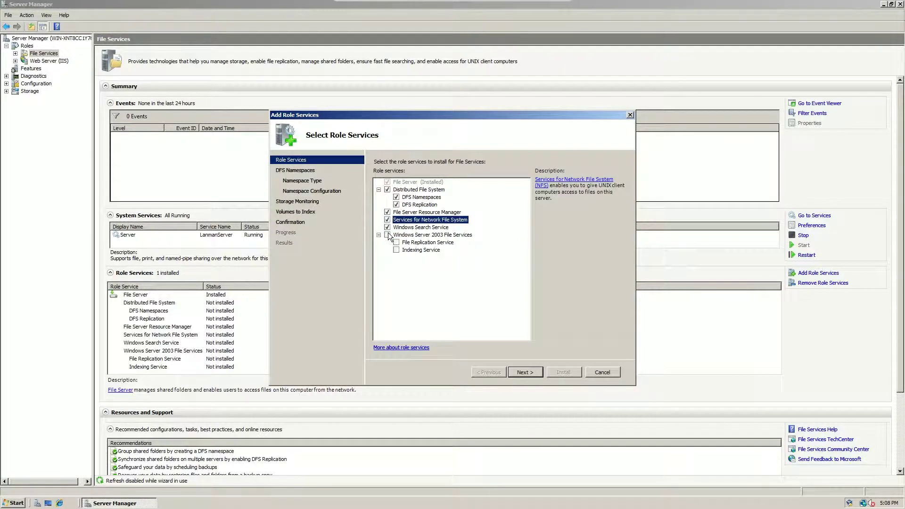
{"action": "left_click", "coordinate": [415, 242]}
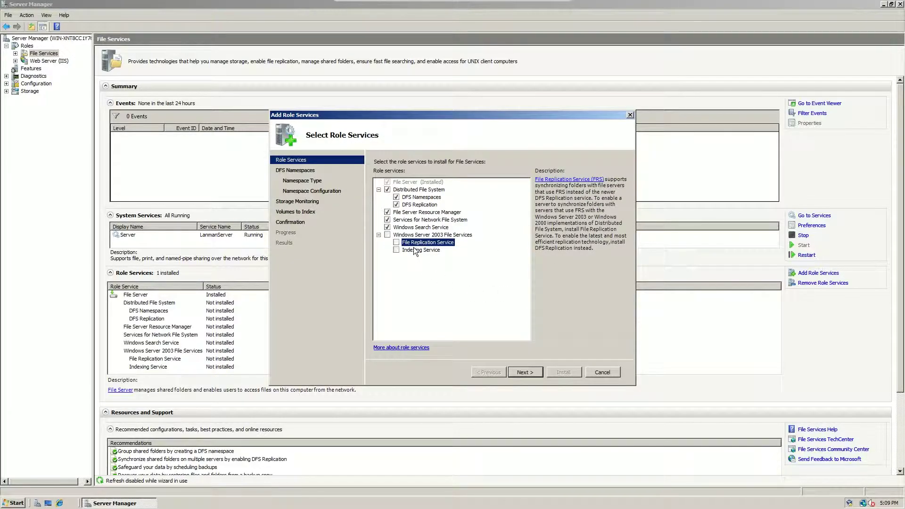
{"action": "left_click", "coordinate": [415, 249]}
{"action": "left_click", "coordinate": [428, 242]}
{"action": "left_click", "coordinate": [431, 234]}
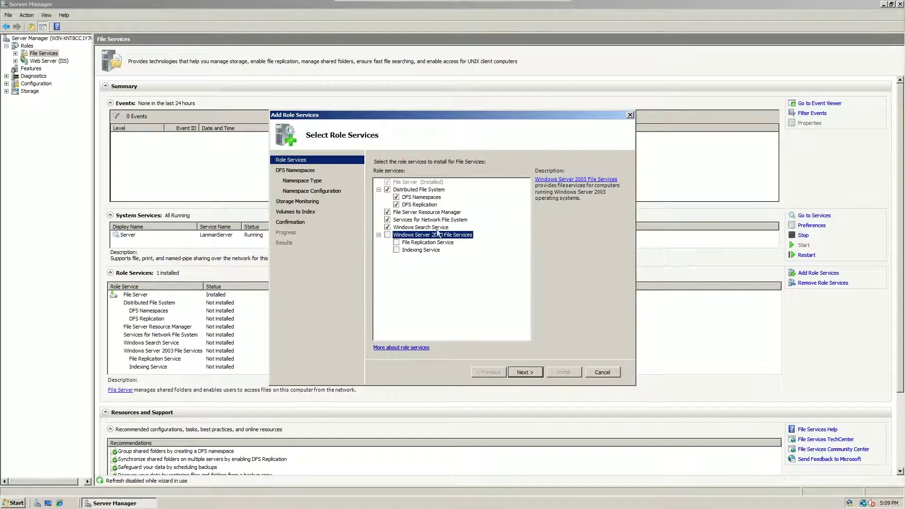
{"action": "left_click", "coordinate": [522, 372]}
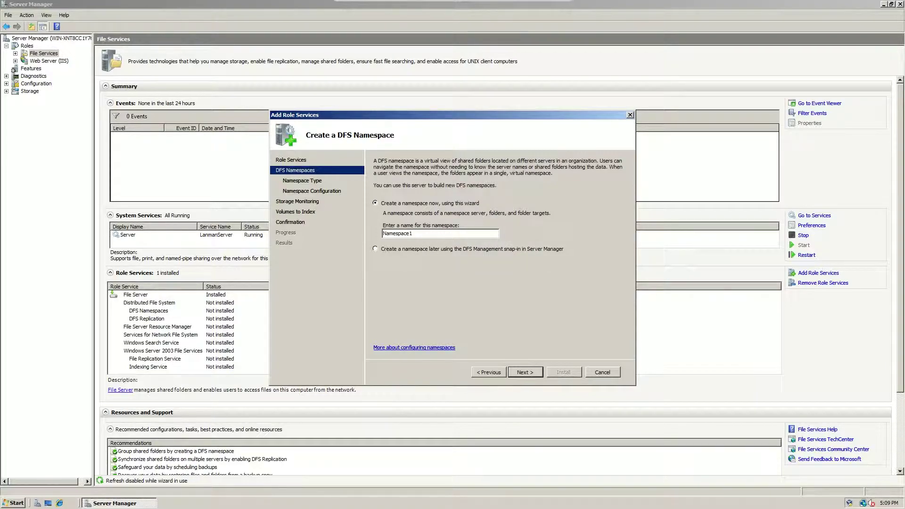
Create a DFS namespace within the wizard and name it "DFS on File 01"
{"action": "double_click", "coordinate": [397, 233]}
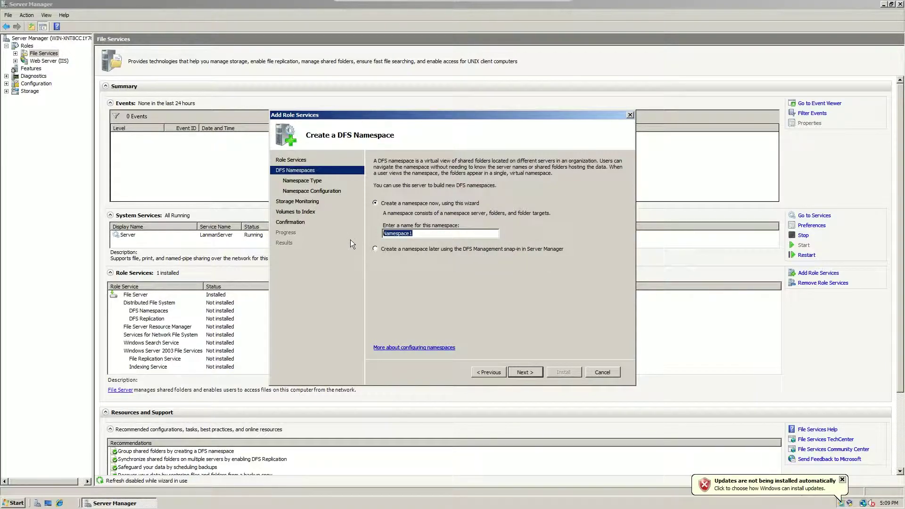
{"action": "key", "text": "BackSpace"}
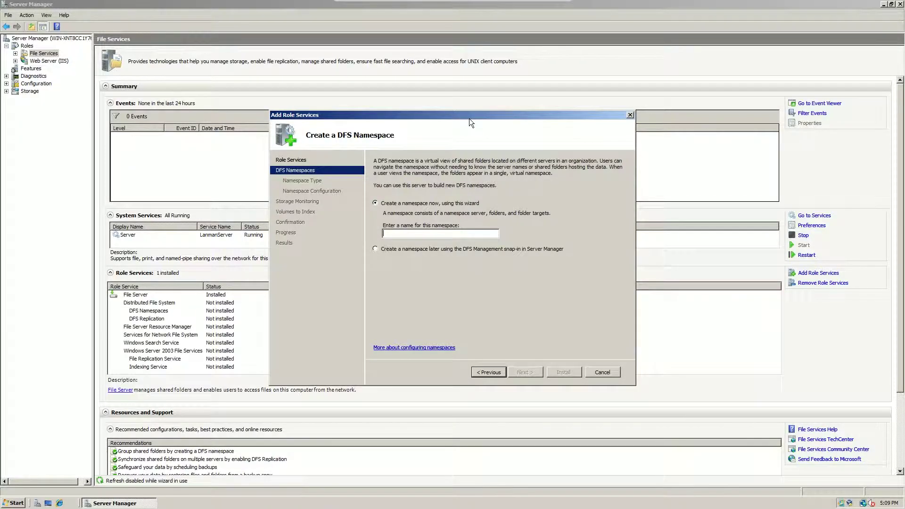
{"action": "left_click_drag", "start_coordinate": [469, 119], "coordinate": [476, 52]}
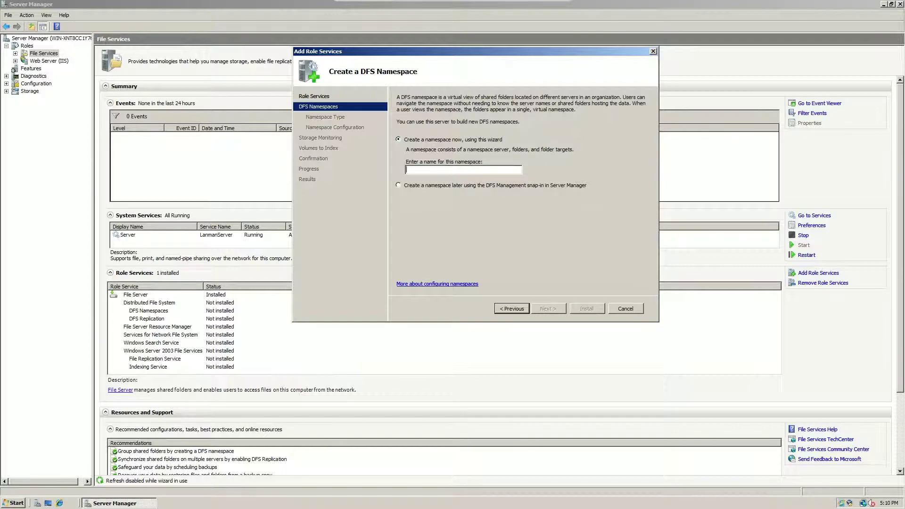
{"action": "type", "text": "DFS on "}
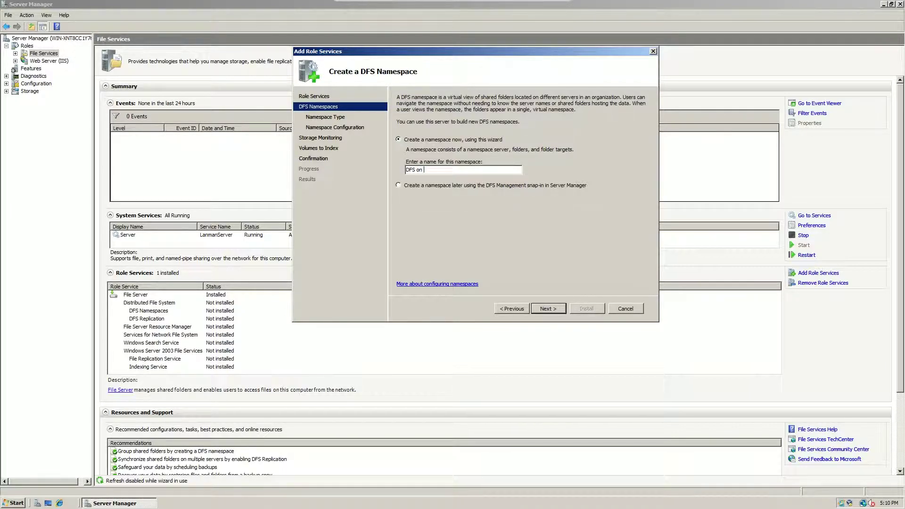
{"action": "type", "text": "File 01"}
{"action": "key", "text": "Return"}
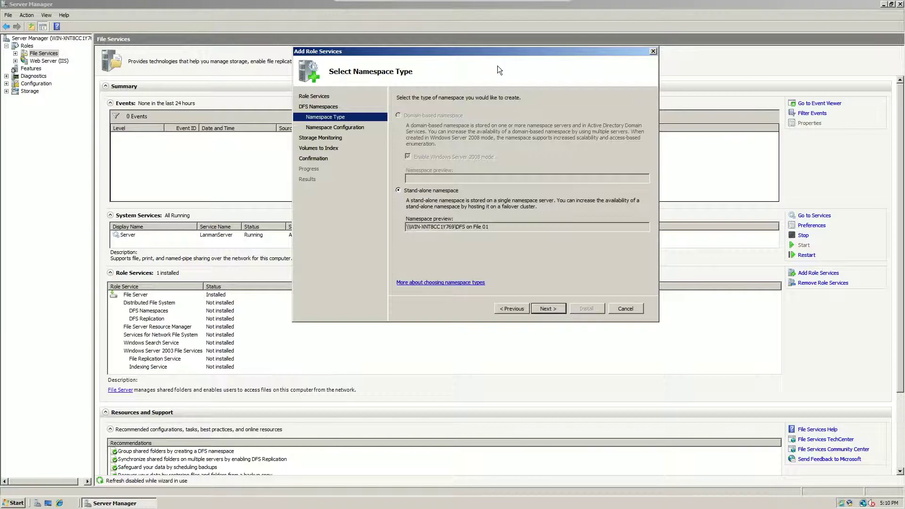
Accept the stand-alone namespace type and continue to the namespace configuration
{"action": "left_click_drag", "start_coordinate": [487, 54], "coordinate": [479, 55]}
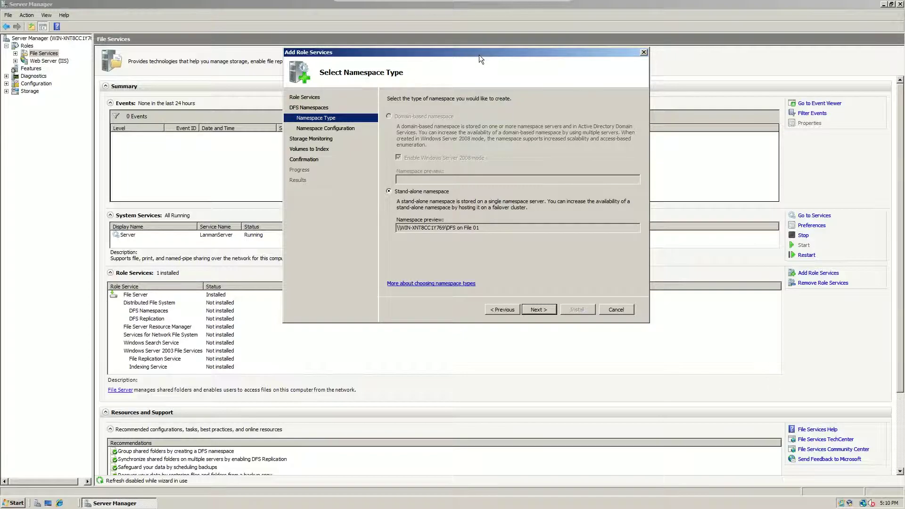
{"action": "double_click", "coordinate": [476, 227]}
{"action": "left_click", "coordinate": [541, 310]}
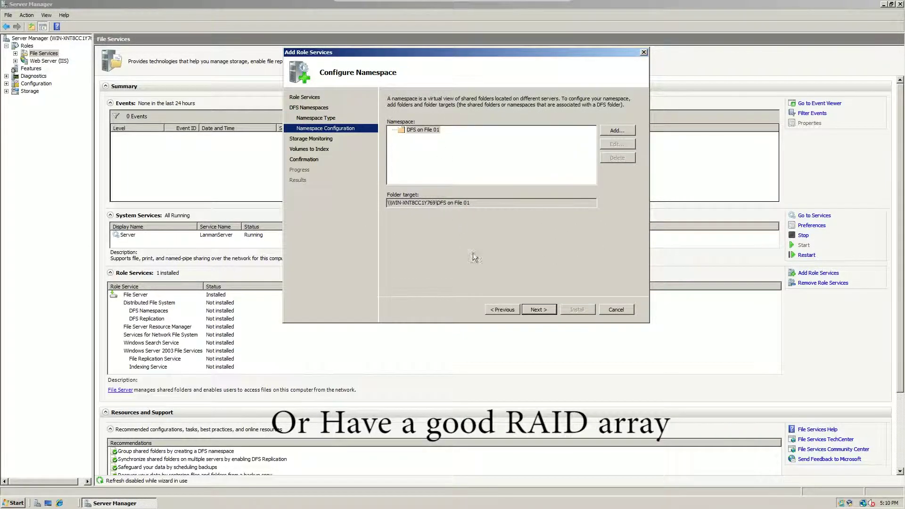
{"action": "left_click", "coordinate": [434, 134]}
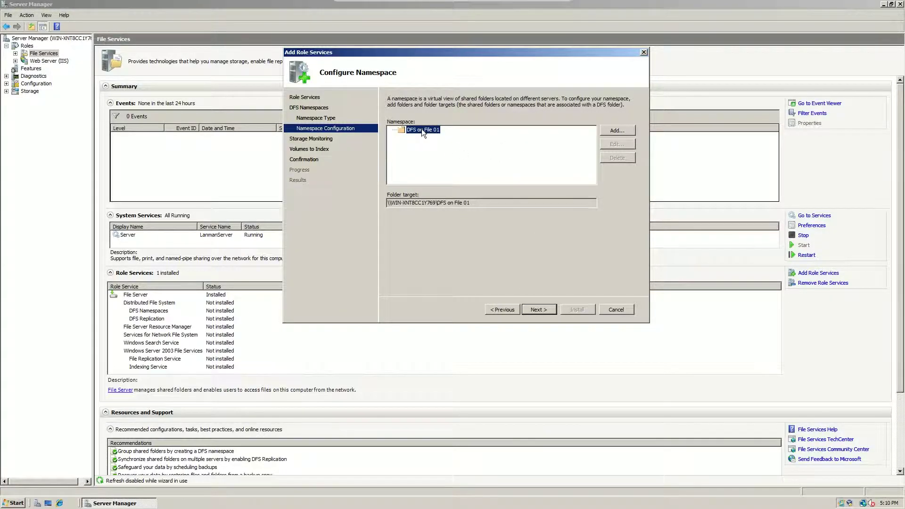
{"action": "left_click", "coordinate": [622, 132]}
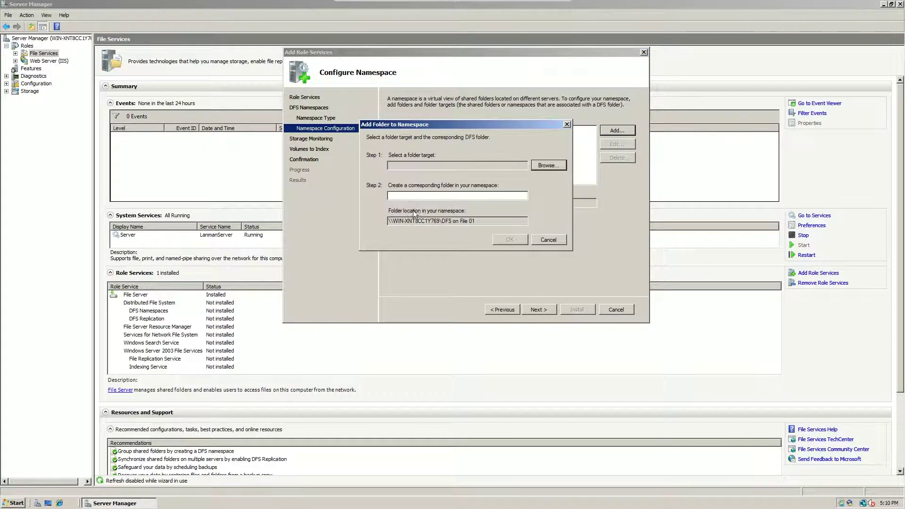
{"action": "left_click", "coordinate": [548, 165]}
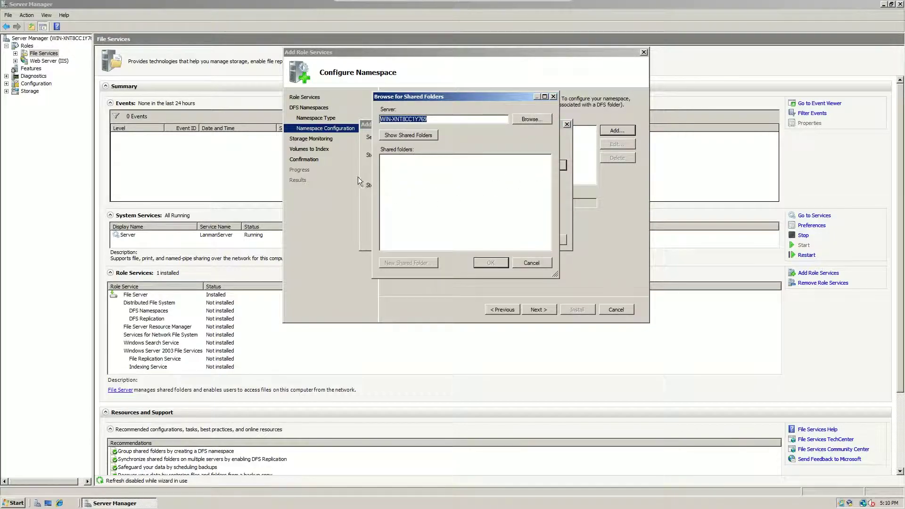
{"action": "left_click", "coordinate": [554, 96]}
{"action": "left_click", "coordinate": [567, 124]}
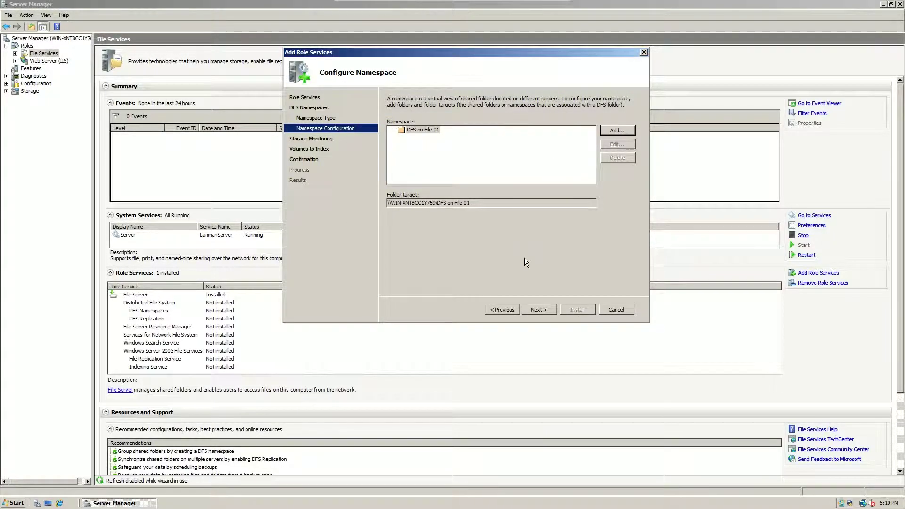
Leave the namespace without added folders and enable storage usage monitoring for Local Disk (C:)
{"action": "left_click", "coordinate": [538, 308]}
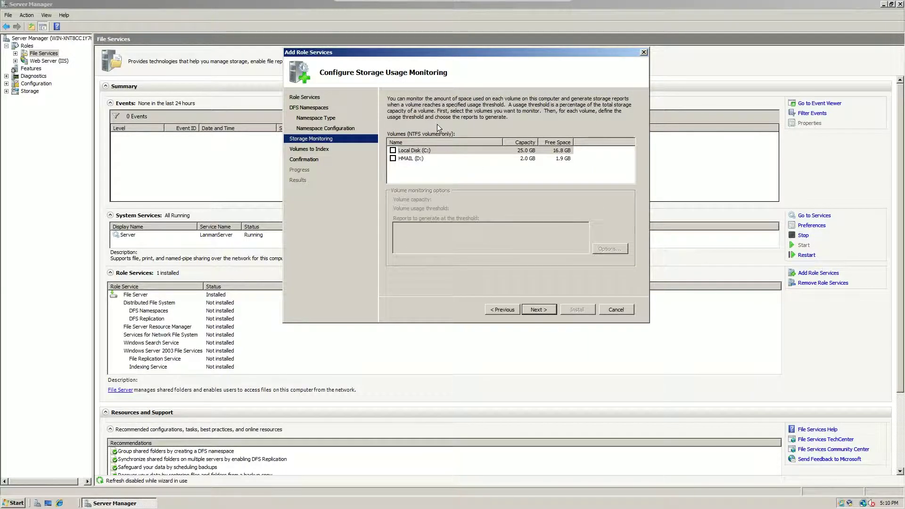
{"action": "mouse_move", "coordinate": [474, 54]}
{"action": "left_mouse_down"}
{"action": "mouse_move", "coordinate": [491, 52]}
{"action": "mouse_move", "coordinate": [476, 54]}
{"action": "left_mouse_up"}
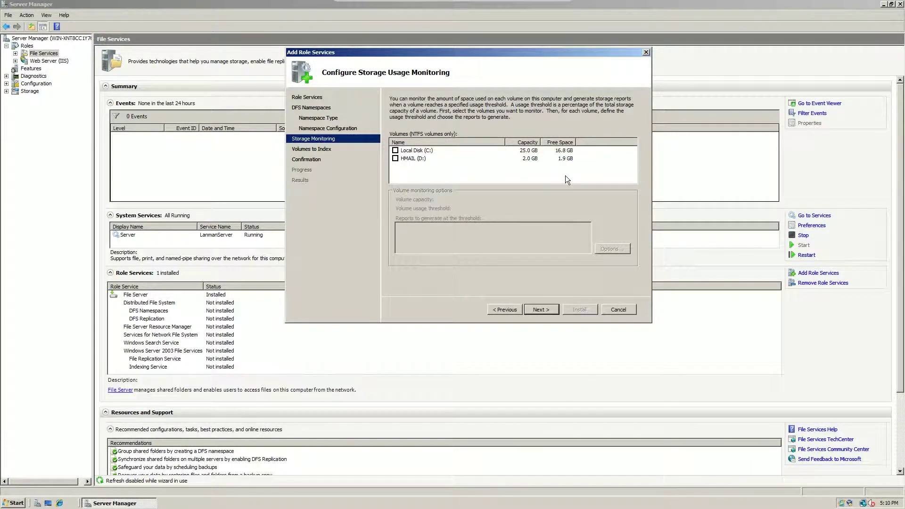
{"action": "left_click_drag", "start_coordinate": [520, 52], "coordinate": [524, 50]}
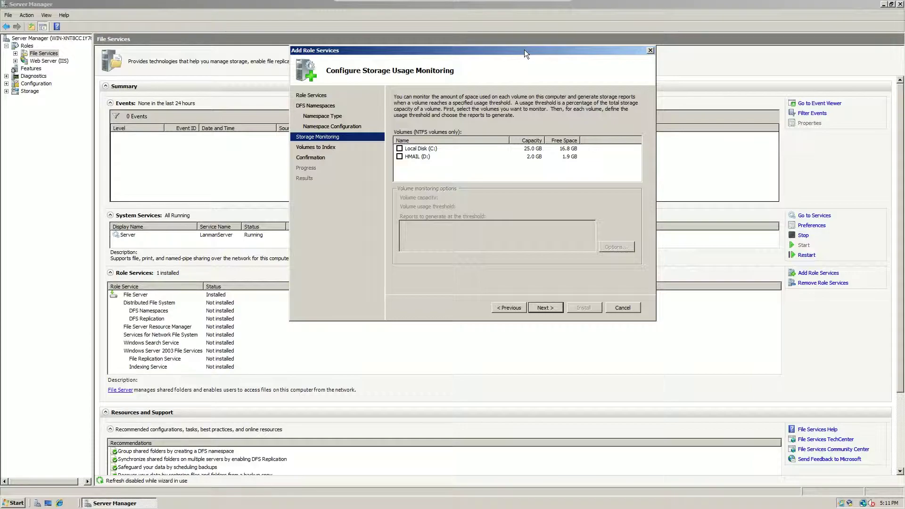
{"action": "left_click_drag", "start_coordinate": [525, 51], "coordinate": [531, 52]}
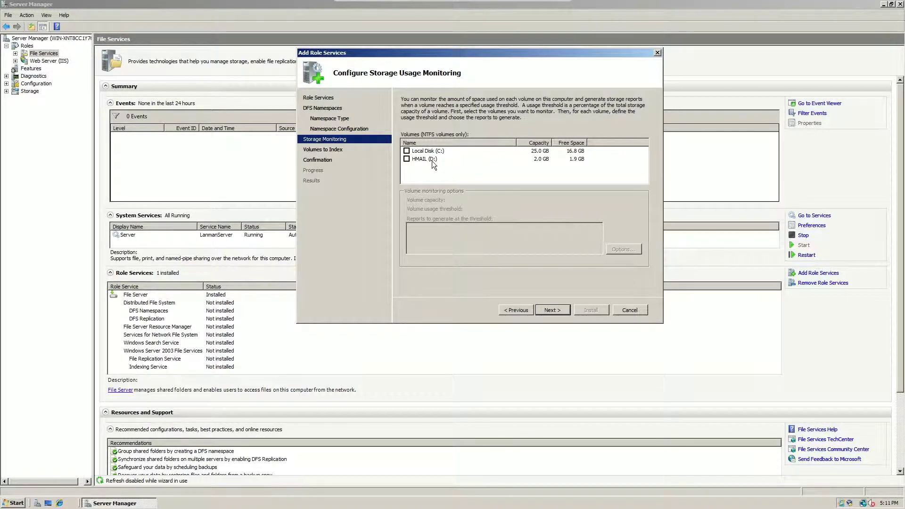
{"action": "left_click", "coordinate": [406, 151]}
{"action": "left_click", "coordinate": [553, 310]}
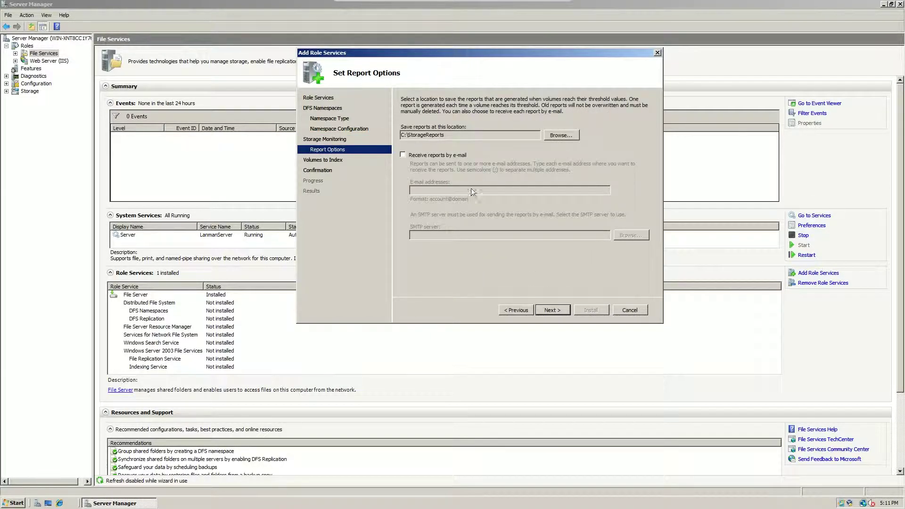
Accept C:\StorageReports as the location for storage reports, leaving e-mail delivery off
{"action": "mouse_move", "coordinate": [408, 136]}
{"action": "left_mouse_down"}
{"action": "mouse_move", "coordinate": [480, 135]}
{"action": "mouse_move", "coordinate": [399, 135]}
{"action": "left_mouse_up"}
{"action": "left_click", "coordinate": [478, 135]}
{"action": "left_click", "coordinate": [477, 135]}
{"action": "mouse_move", "coordinate": [445, 135]}
{"action": "left_mouse_down"}
{"action": "mouse_move", "coordinate": [400, 135]}
{"action": "mouse_move", "coordinate": [446, 136]}
{"action": "left_mouse_up"}
{"action": "left_click", "coordinate": [552, 310]}
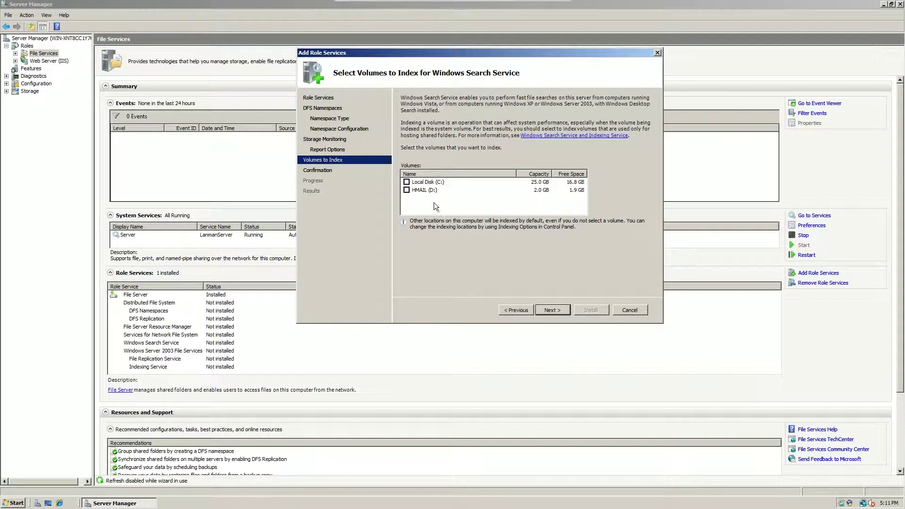
Select Local Disk (C:) as the volume to index for Windows Search Service and proceed to the installation confirmation
{"action": "left_click_drag", "start_coordinate": [464, 55], "coordinate": [427, 52]}
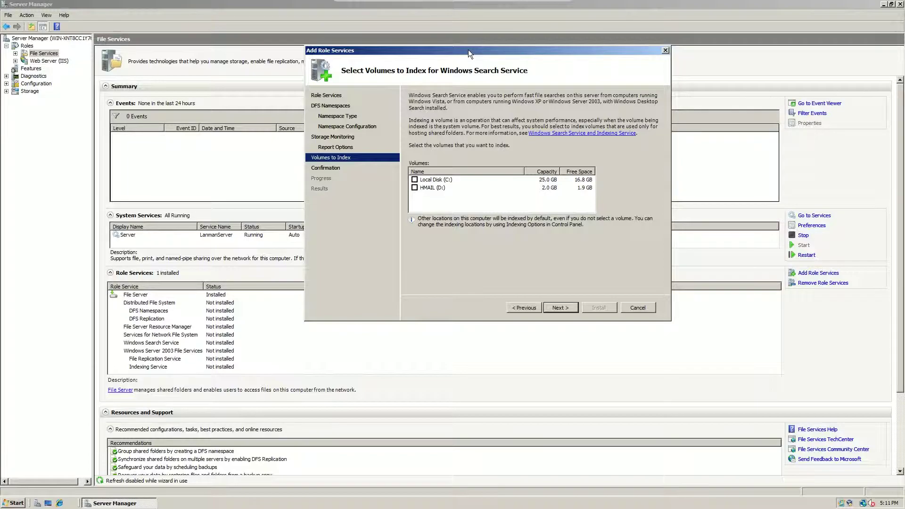
{"action": "left_click_drag", "start_coordinate": [469, 50], "coordinate": [466, 52]}
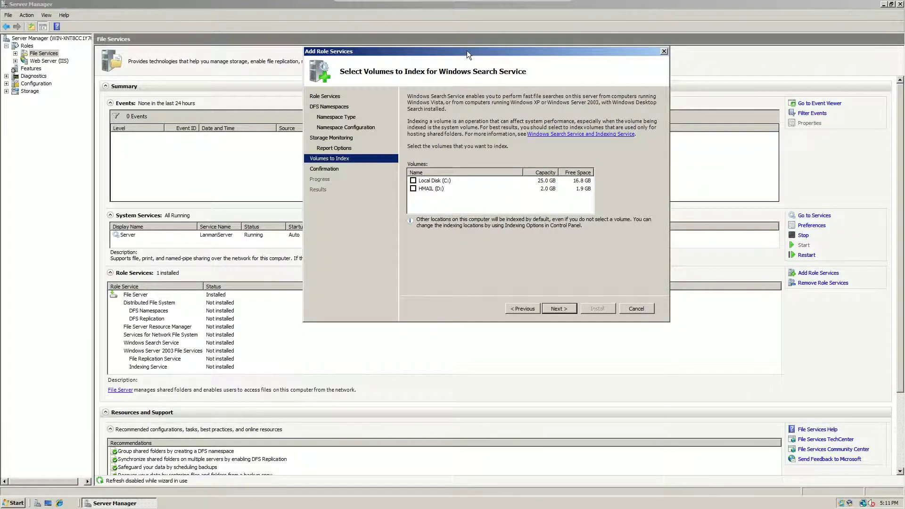
{"action": "left_click_drag", "start_coordinate": [467, 51], "coordinate": [462, 53]}
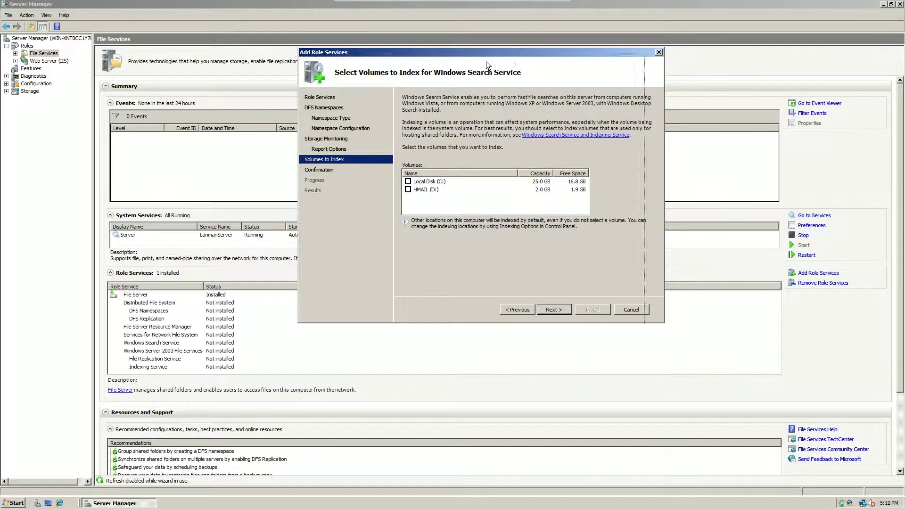
{"action": "left_click_drag", "start_coordinate": [482, 54], "coordinate": [467, 52]}
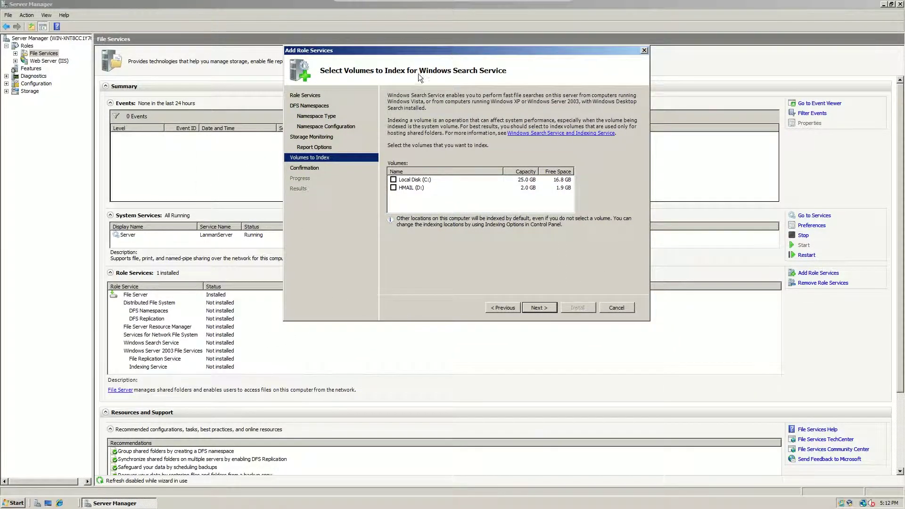
{"action": "left_click", "coordinate": [393, 180]}
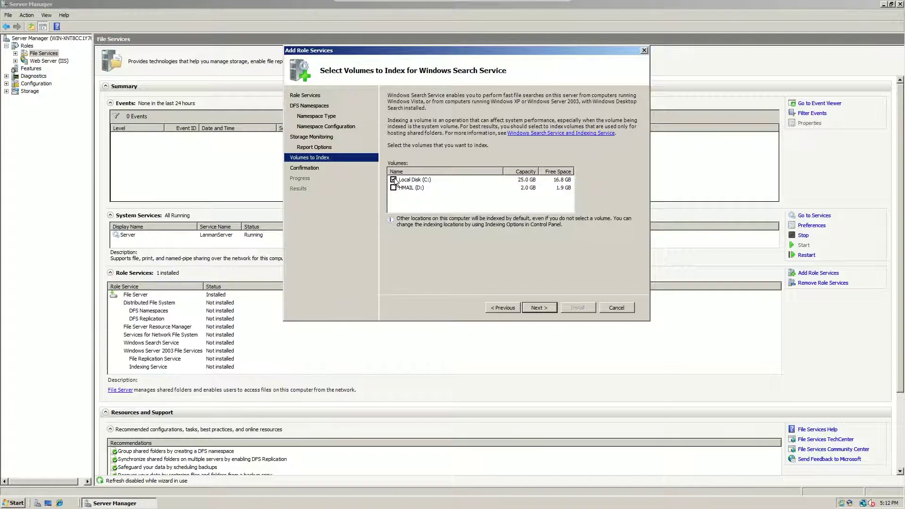
{"action": "left_click", "coordinate": [426, 181]}
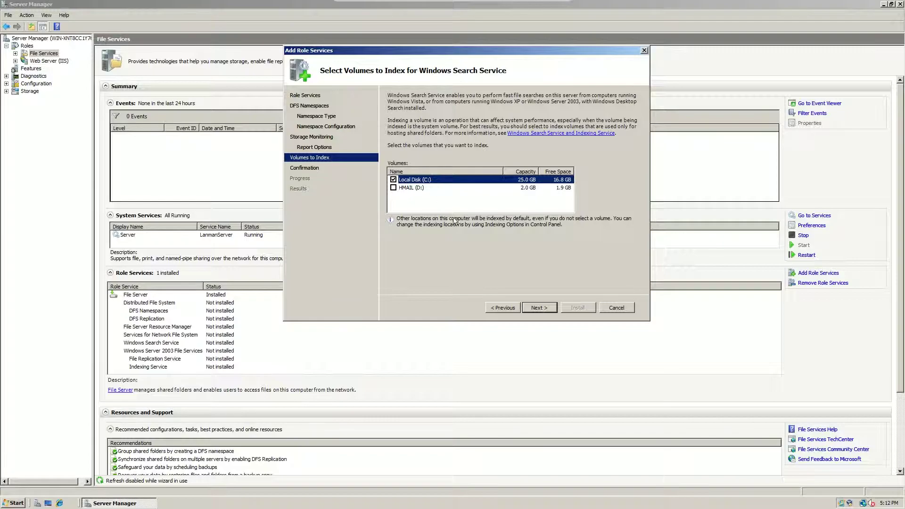
{"action": "left_click", "coordinate": [539, 308]}
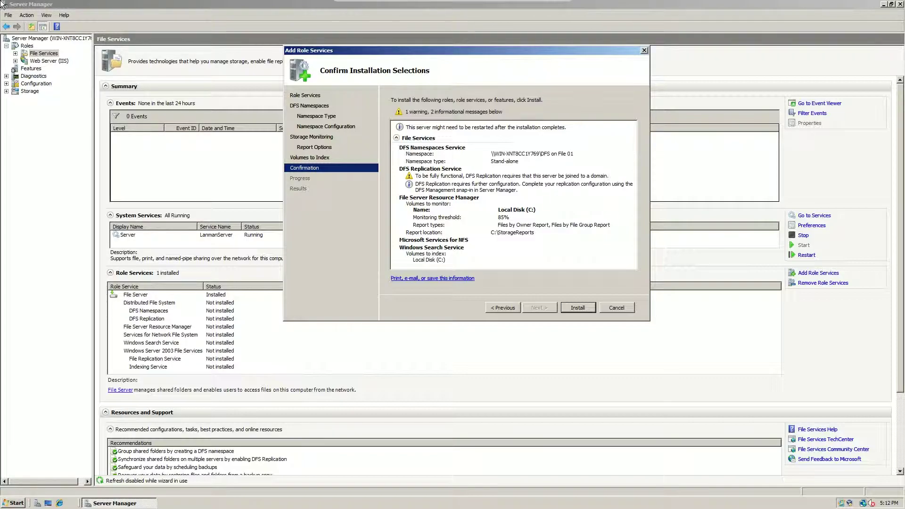
Install the selected File Services role services and let the installation finish
{"action": "mouse_move", "coordinate": [355, 6]}
{"action": "left_click", "coordinate": [580, 307]}
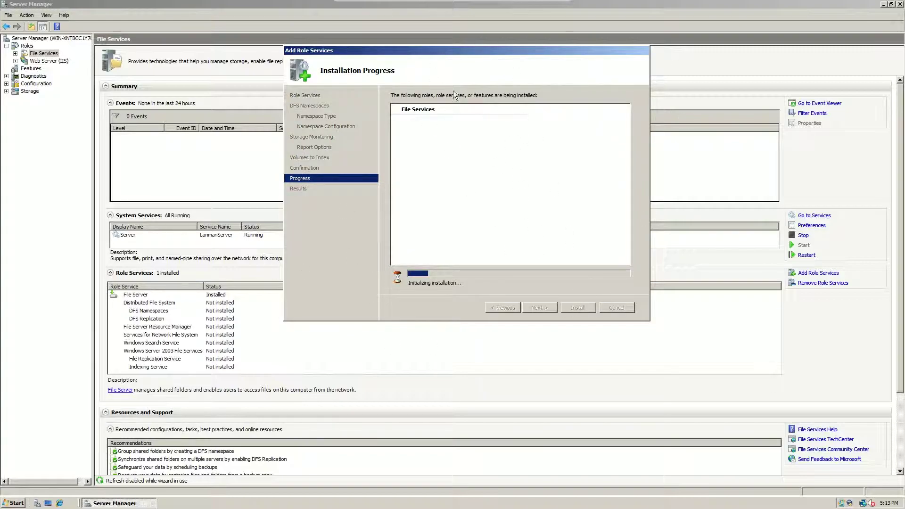
{"action": "left_click_drag", "start_coordinate": [403, 53], "coordinate": [404, 55]}
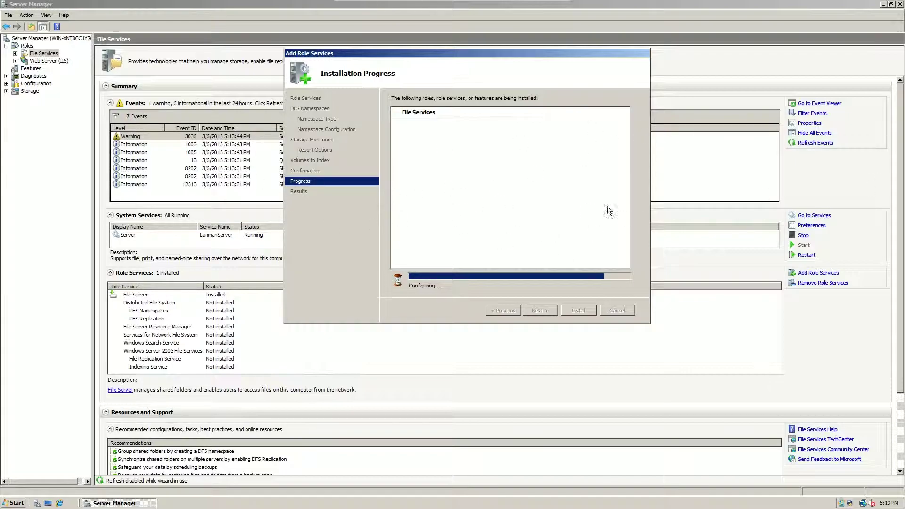
{"action": "mouse_move", "coordinate": [375, 56]}
{"action": "left_mouse_down"}
{"action": "mouse_move", "coordinate": [380, 46]}
{"action": "mouse_move", "coordinate": [373, 55]}
{"action": "left_mouse_up"}
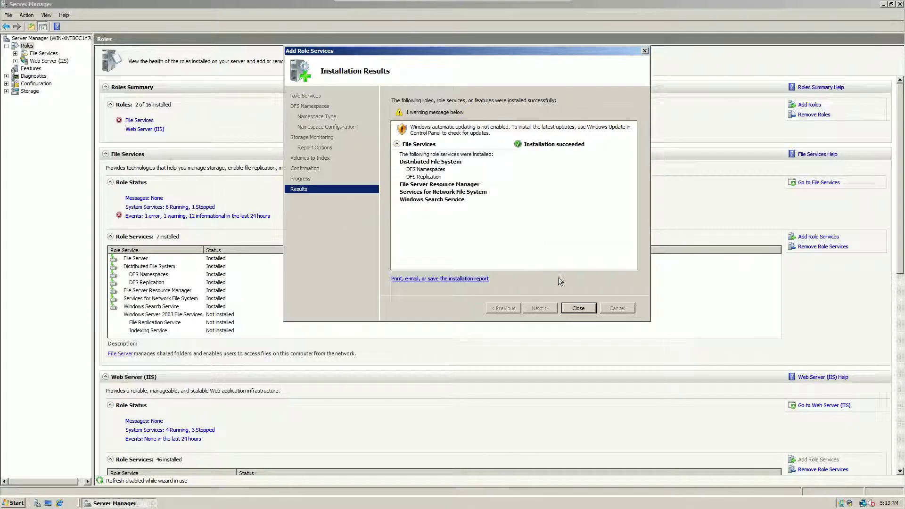
Close the installation results and open the event summary of the File Services role
{"action": "left_click", "coordinate": [575, 307]}
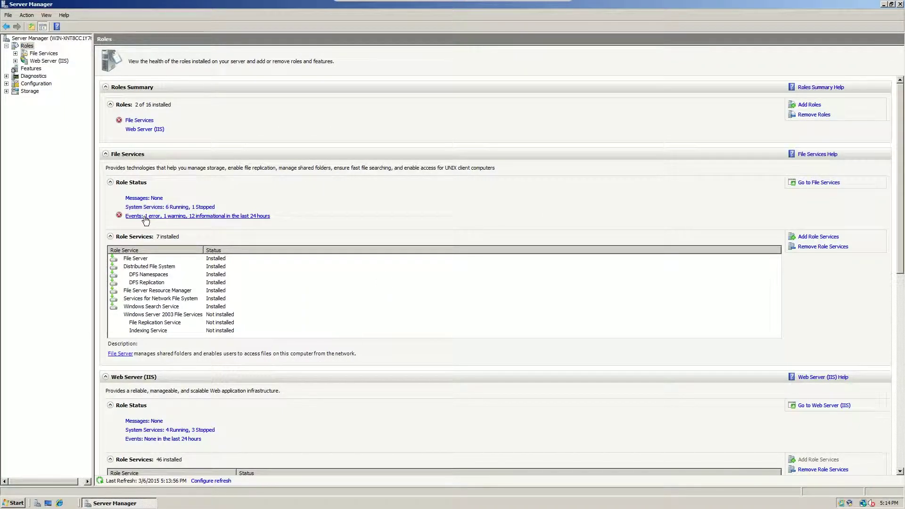
{"action": "left_click", "coordinate": [200, 217]}
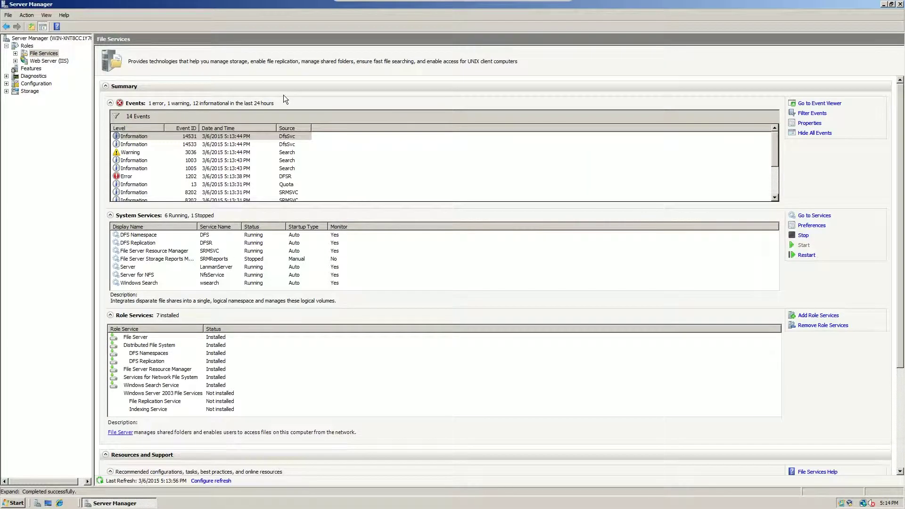
Open the properties of the DFSR error event, read its description, and close them
{"action": "left_click", "coordinate": [286, 177]}
{"action": "right_click", "coordinate": [286, 179]}
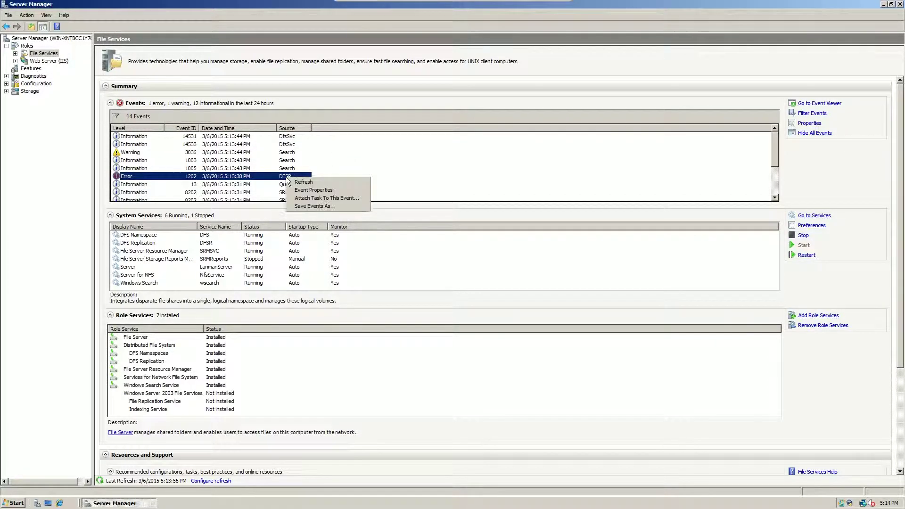
{"action": "left_click", "coordinate": [310, 190]}
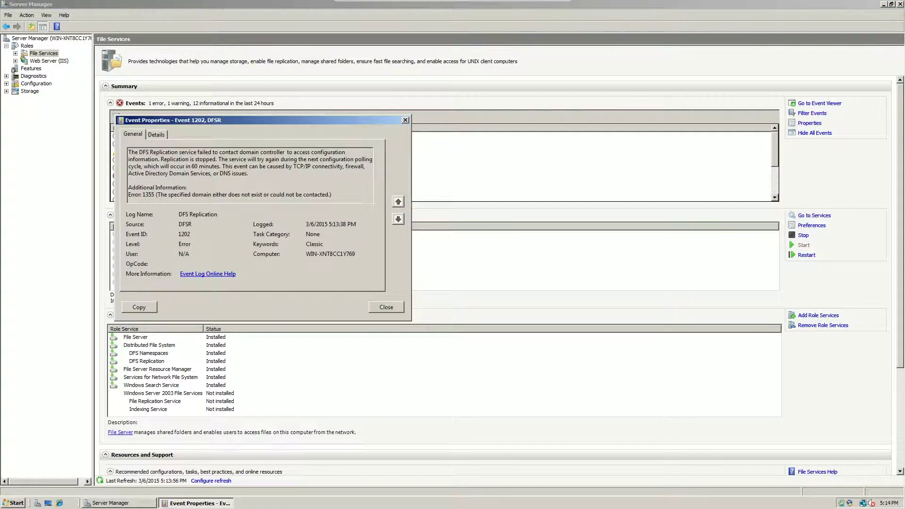
{"action": "left_click_drag", "start_coordinate": [179, 152], "coordinate": [220, 167]}
{"action": "left_click", "coordinate": [302, 175]}
{"action": "left_click", "coordinate": [406, 122]}
Open the properties of the Search warning event, read its description and details, and close them
{"action": "right_click", "coordinate": [211, 152]}
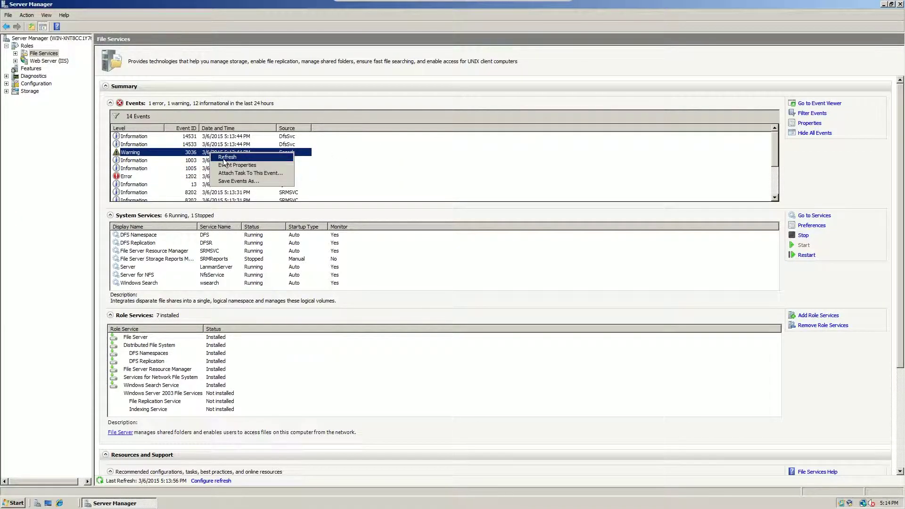
{"action": "left_click", "coordinate": [227, 165]}
{"action": "left_click_drag", "start_coordinate": [155, 24], "coordinate": [486, 173]}
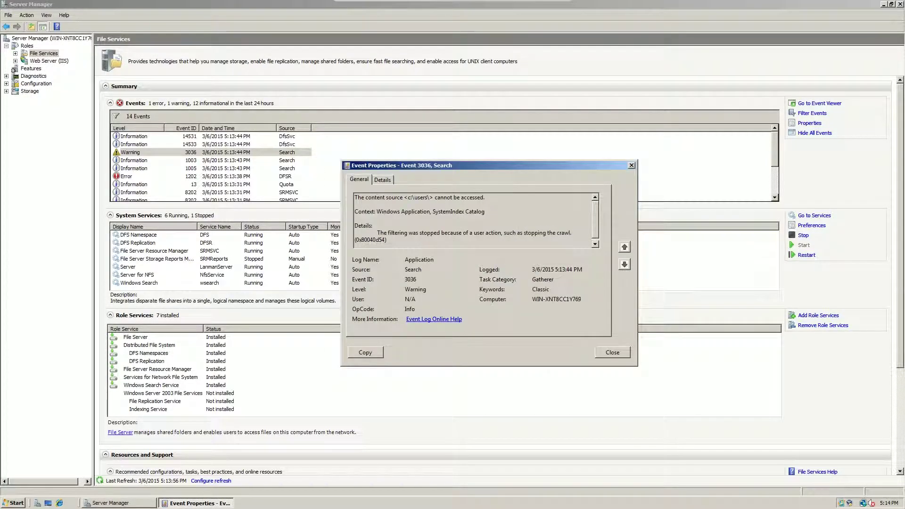
{"action": "left_click_drag", "start_coordinate": [401, 212], "coordinate": [465, 211]}
{"action": "left_click_drag", "start_coordinate": [419, 232], "coordinate": [556, 233]}
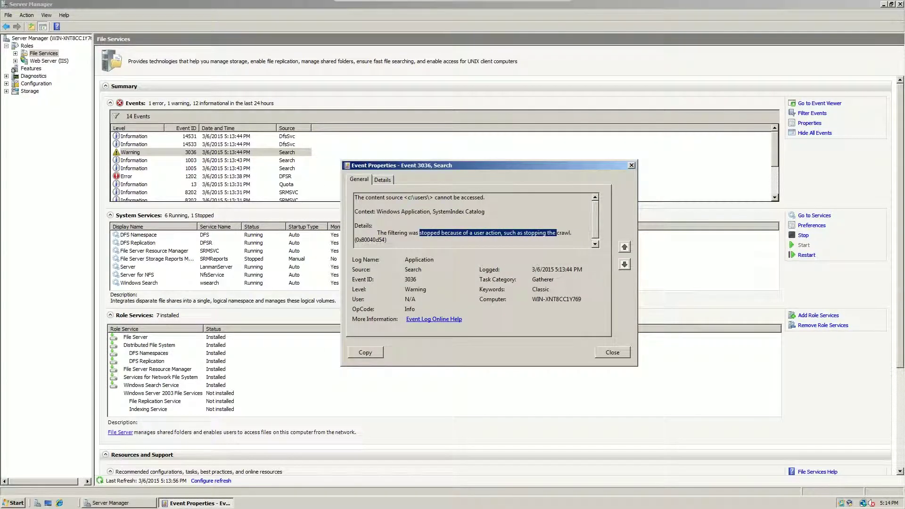
{"action": "left_click", "coordinate": [500, 238]}
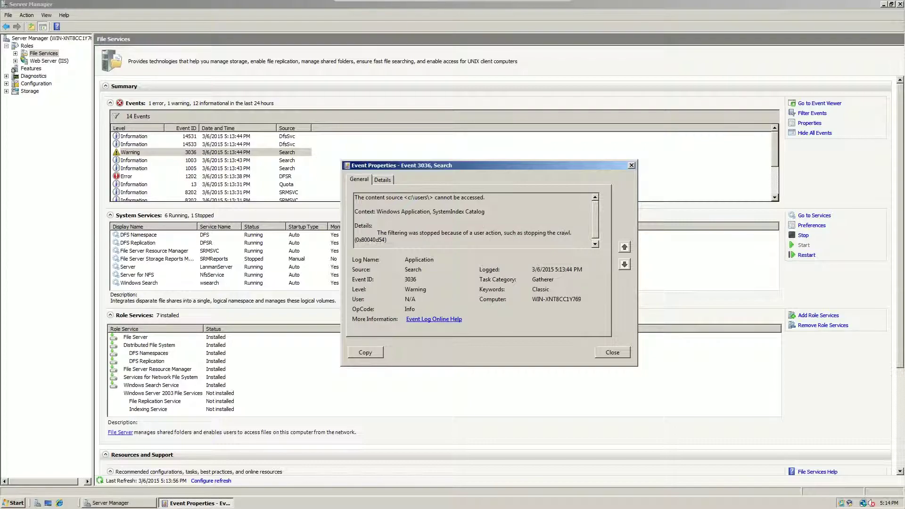
{"action": "left_click_drag", "start_coordinate": [357, 233], "coordinate": [388, 240]}
{"action": "left_click", "coordinate": [453, 236]}
{"action": "left_click", "coordinate": [633, 166]}
Look through the remaining informational events in the File Services event list
{"action": "left_click", "coordinate": [29, 131]}
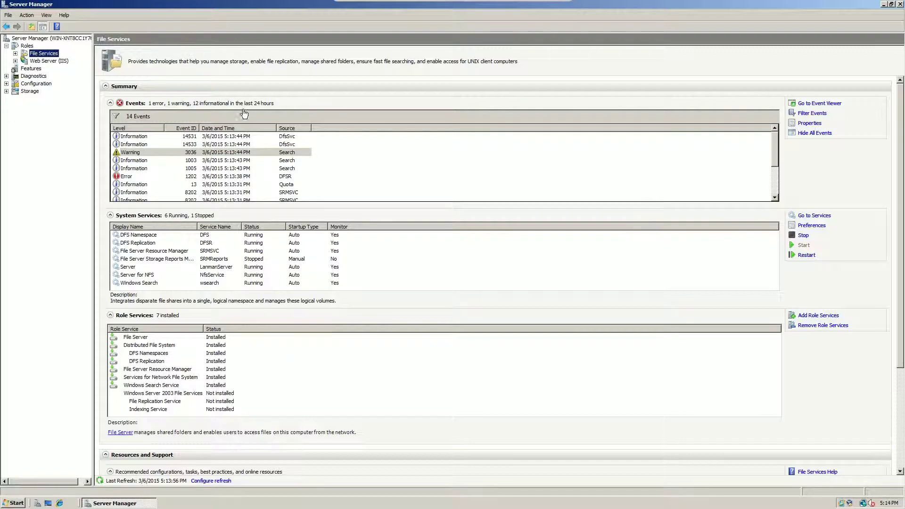
{"action": "left_click", "coordinate": [383, 164]}
{"action": "left_click_drag", "start_coordinate": [777, 143], "coordinate": [770, 228]}
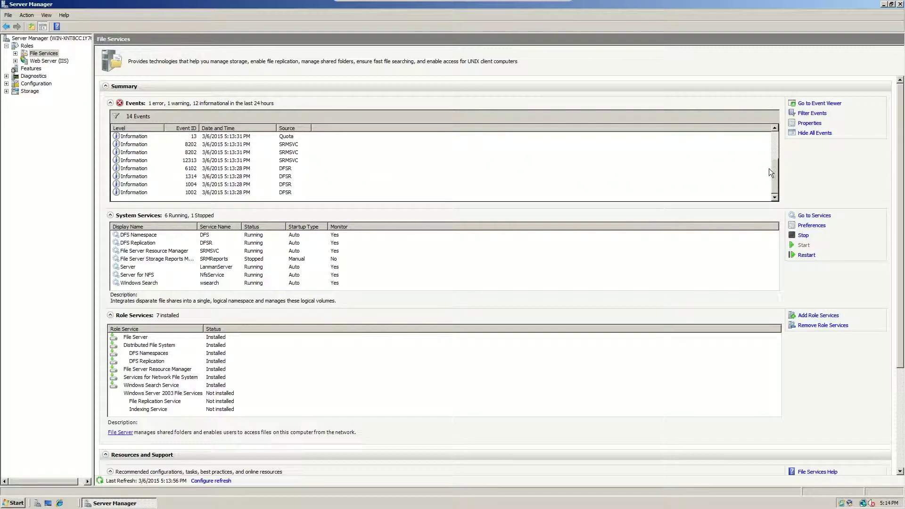
{"action": "left_click_drag", "start_coordinate": [770, 170], "coordinate": [776, 127]}
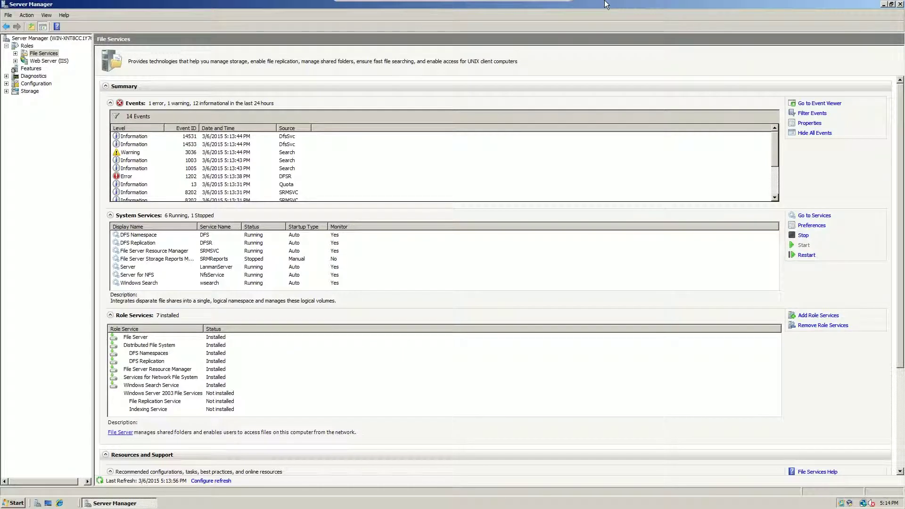
{"action": "scroll", "coordinate": [606, 5], "scroll_direction": "down", "scroll_amount": 3}
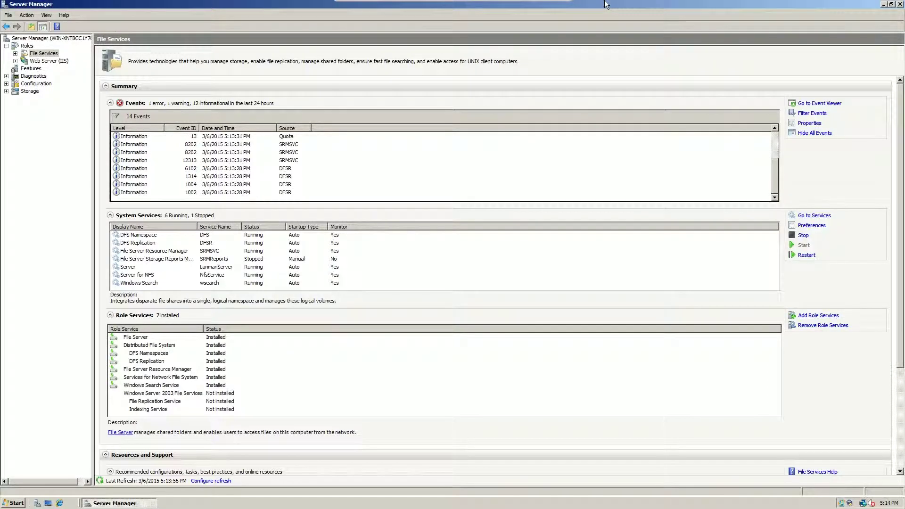